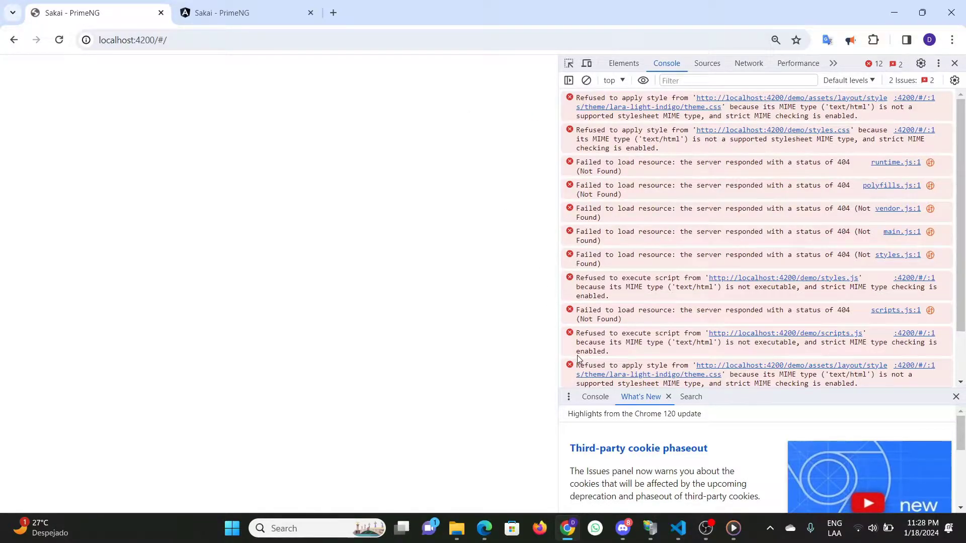
pyautogui.click(651, 529)
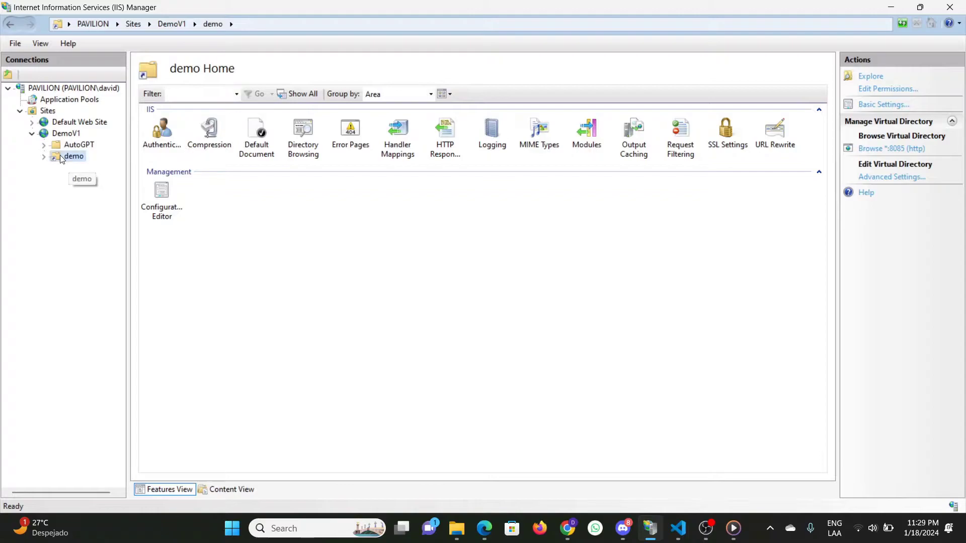
pyautogui.click(66, 133)
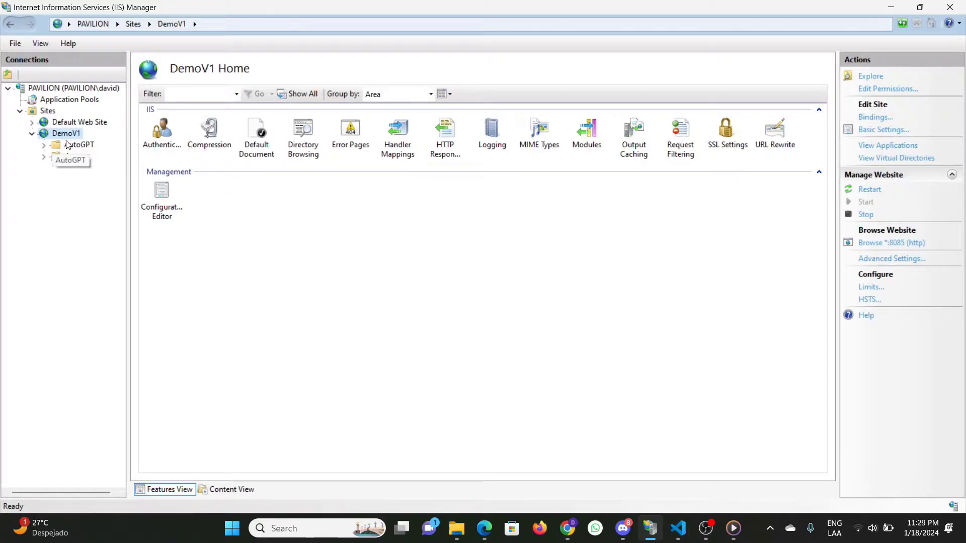
pyautogui.click(74, 156)
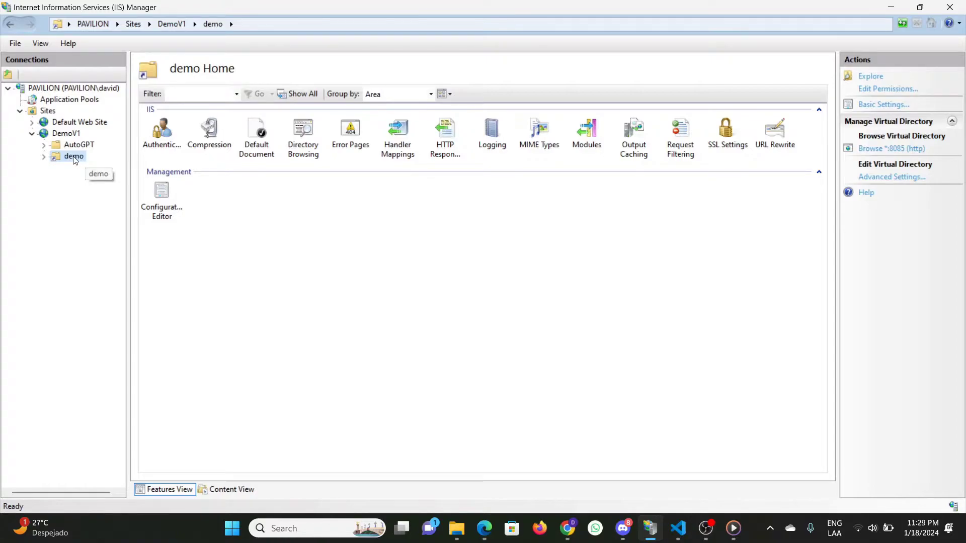
pyautogui.rightClick(73, 159)
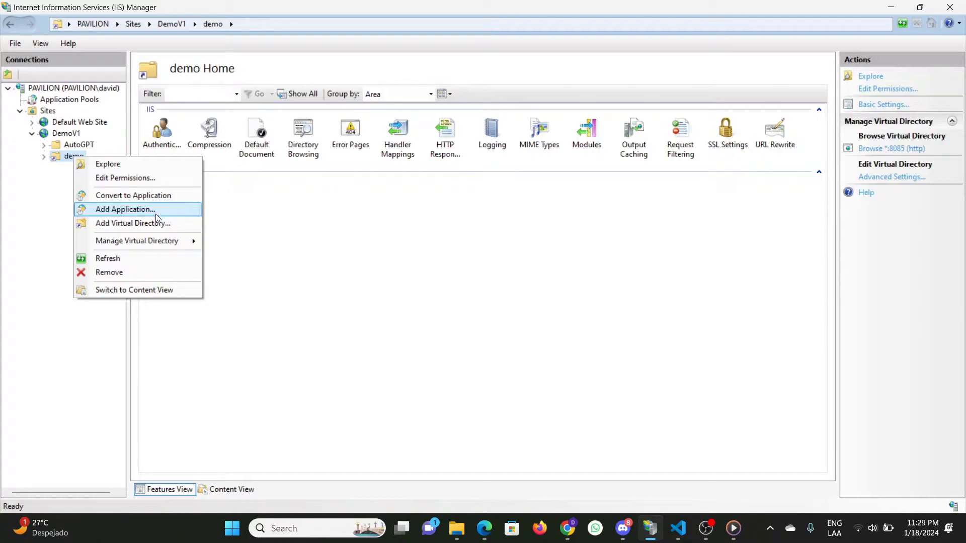
pyautogui.moveTo(136, 241)
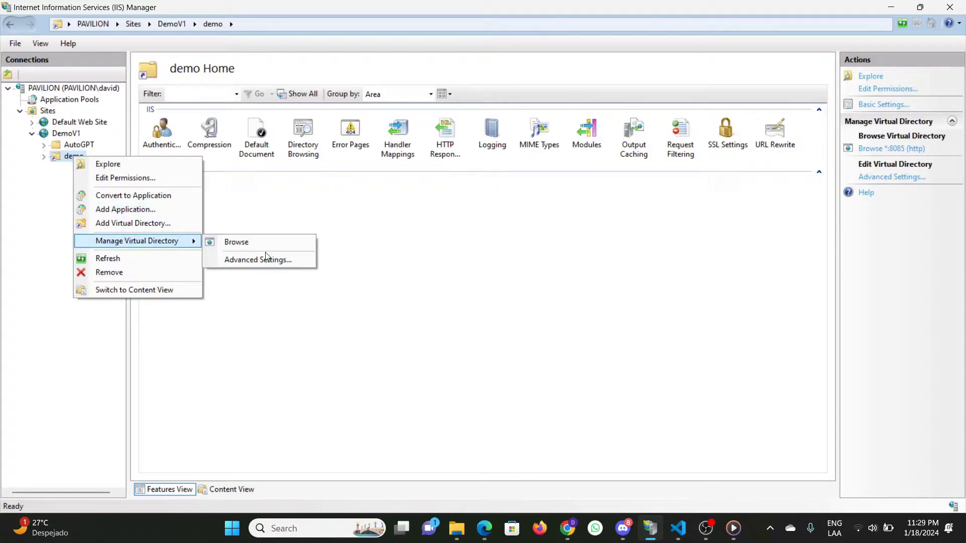
pyautogui.click(260, 261)
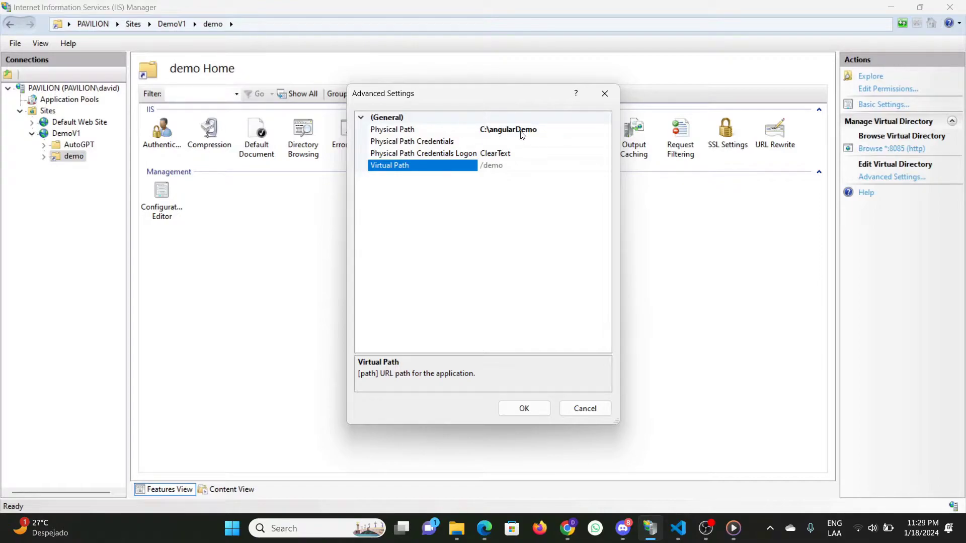
pyautogui.click(533, 130)
pyautogui.click(533, 129)
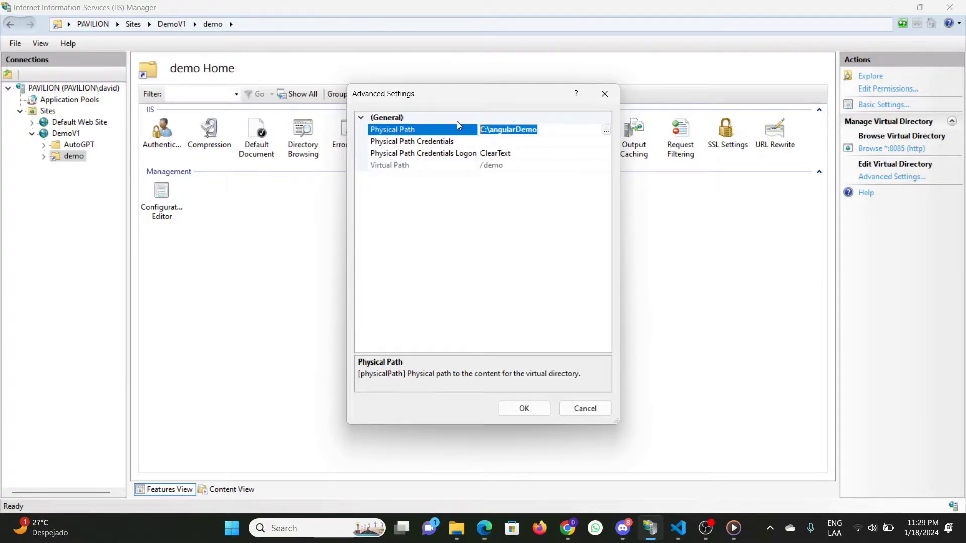
pyautogui.click(509, 167)
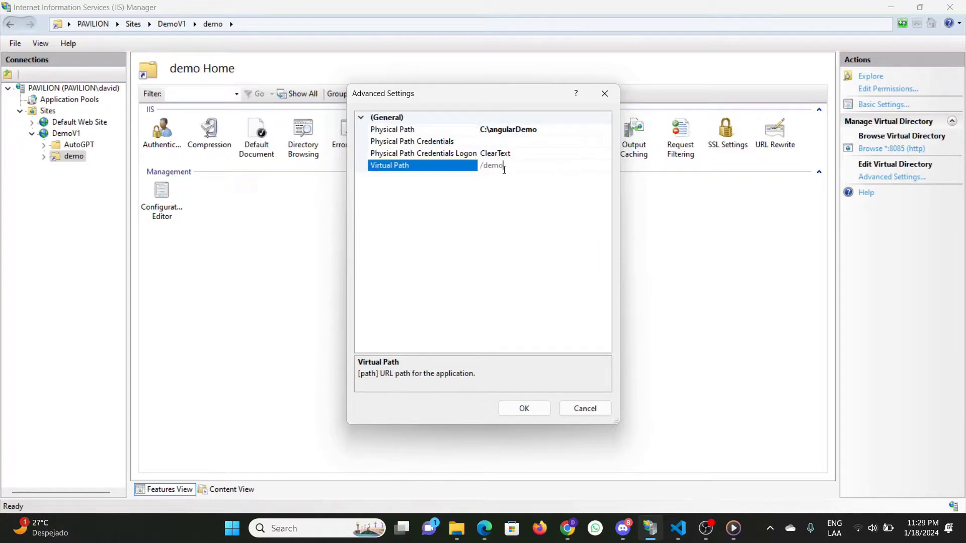
pyautogui.doubleClick(498, 165)
pyautogui.press('End')
pyautogui.click(605, 93)
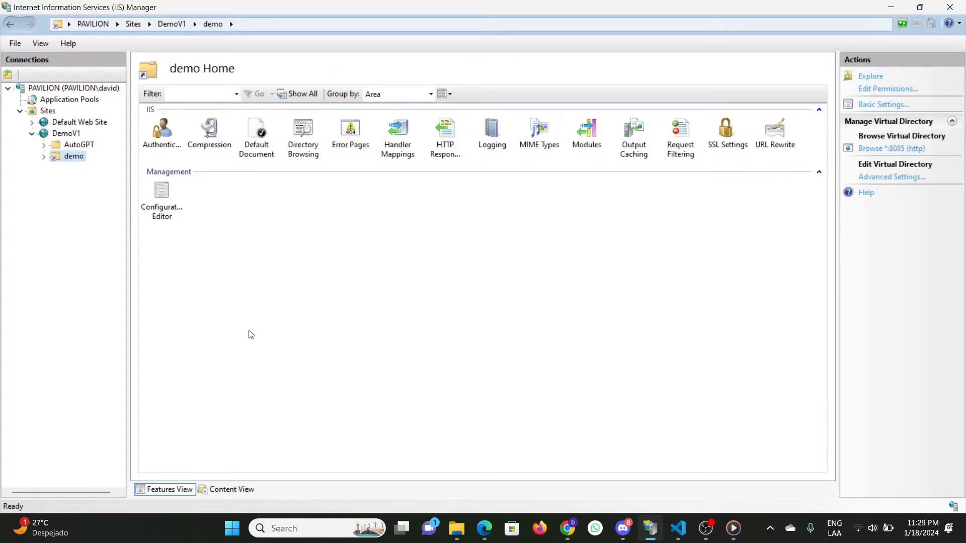
# - In Chrome's second tab, highlight the localhost:8085 and /demo/ parts of the address
pyautogui.click(568, 529)
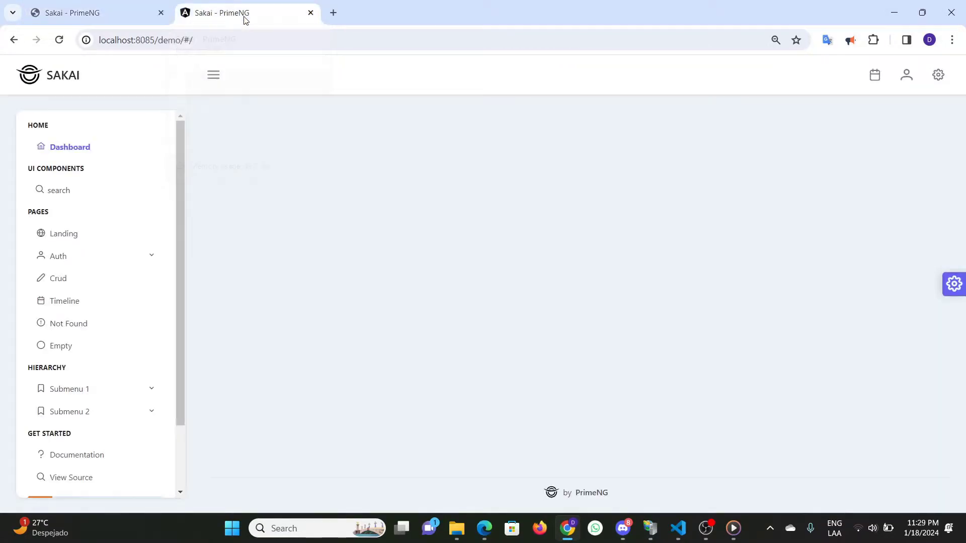
pyautogui.click(147, 40)
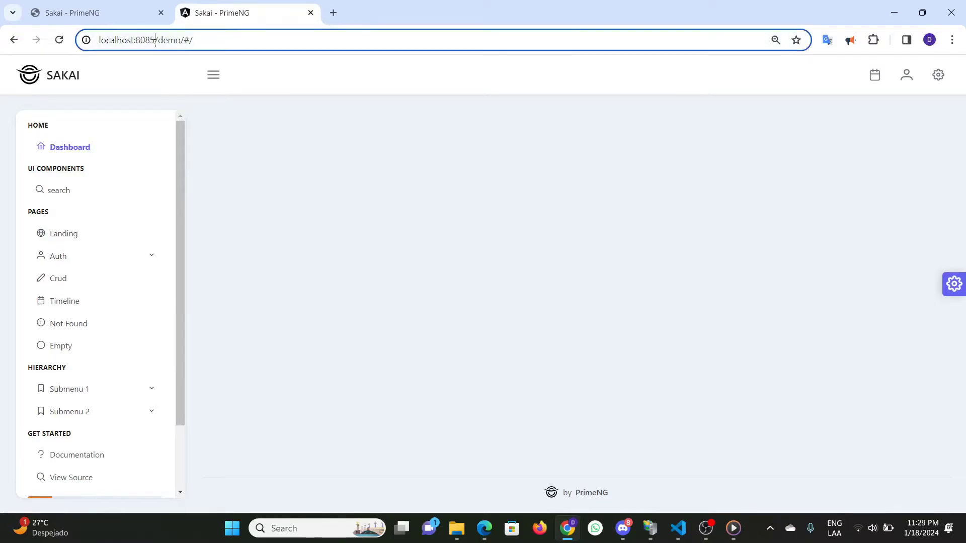
pyautogui.click(148, 40)
pyautogui.moveTo(155, 41); pyautogui.dragTo(84, 42)
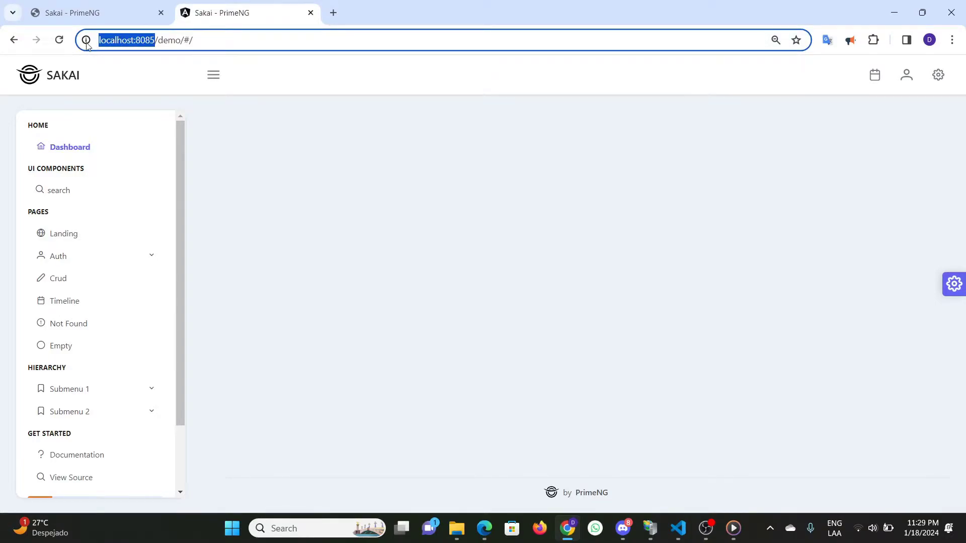
pyautogui.doubleClick(147, 40)
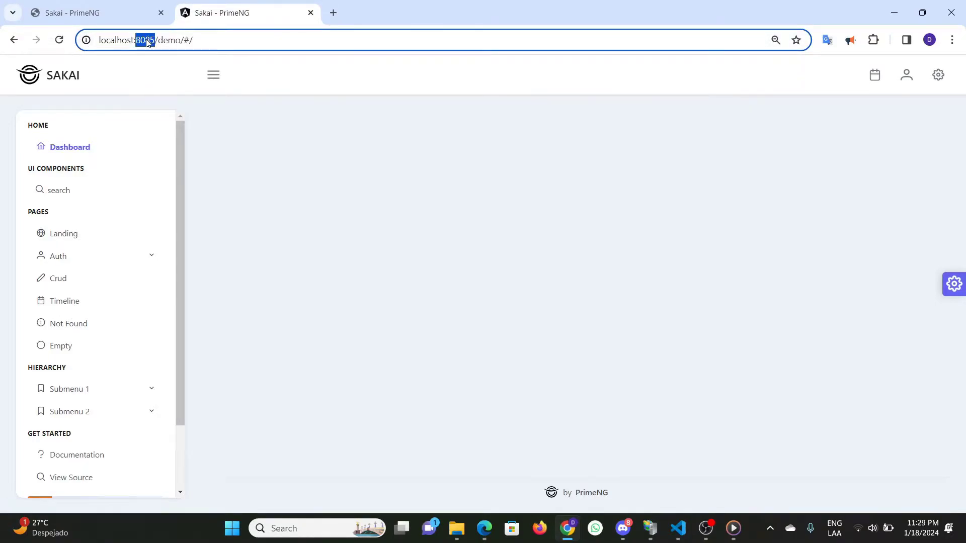
pyautogui.click(155, 40)
pyautogui.moveTo(155, 40); pyautogui.dragTo(185, 46)
# - Reload the Sakai dashboard at localhost:8085/demo/#/ and bring up VS Code with index.html
pyautogui.click(196, 40)
pyautogui.press('Return')
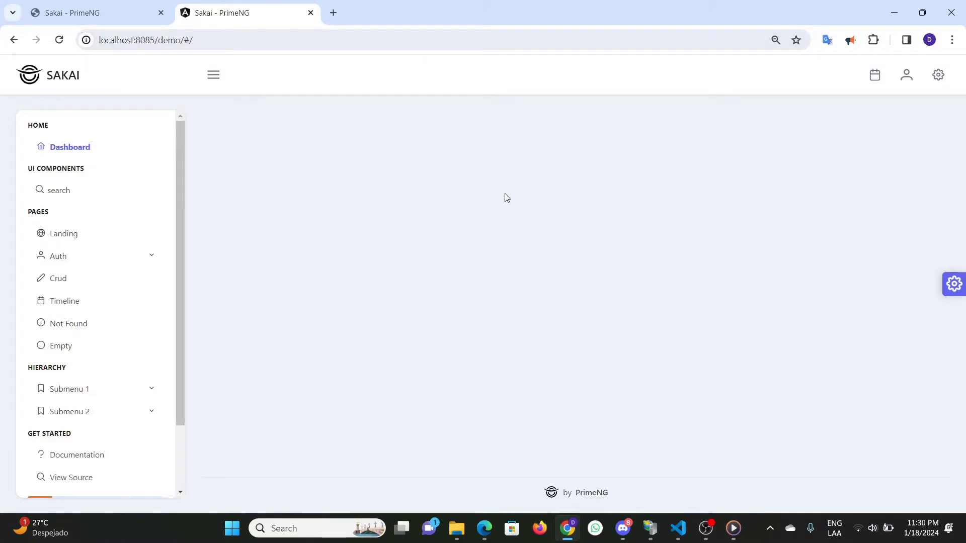
pyautogui.click(219, 40)
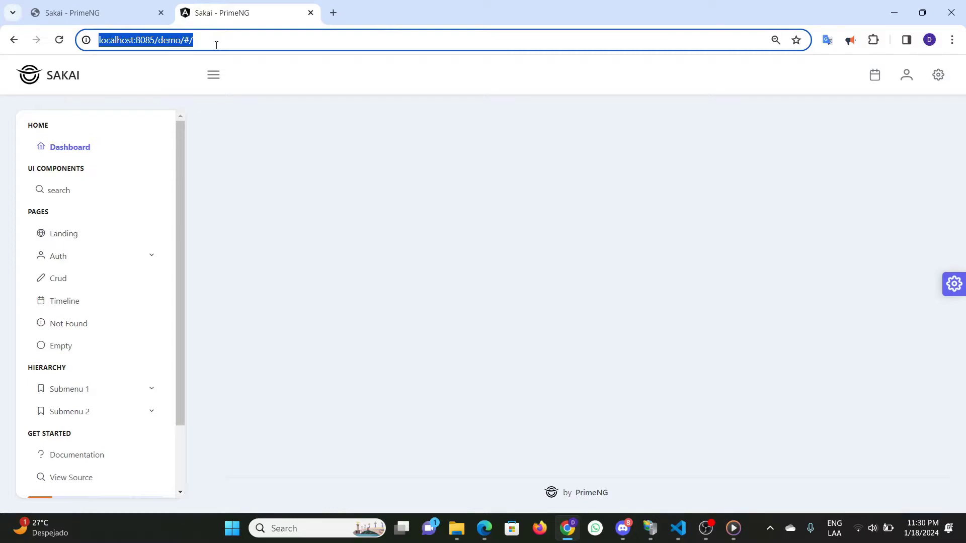
pyautogui.click(198, 41)
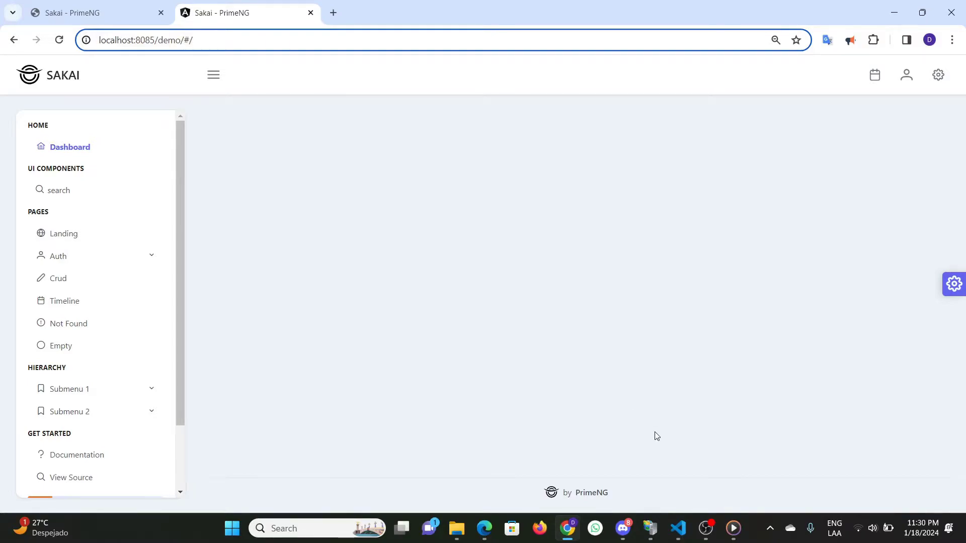
pyautogui.click(678, 529)
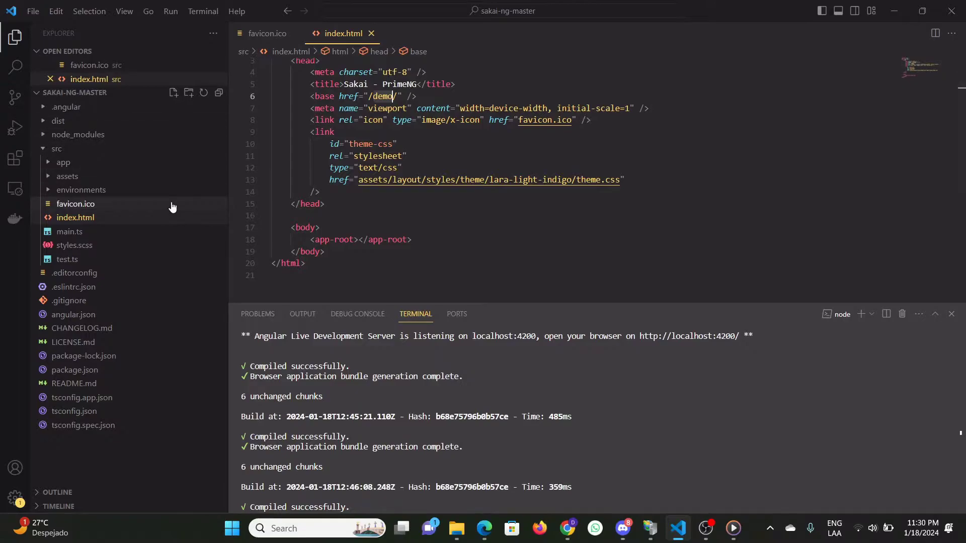
pyautogui.moveTo(113, 92)
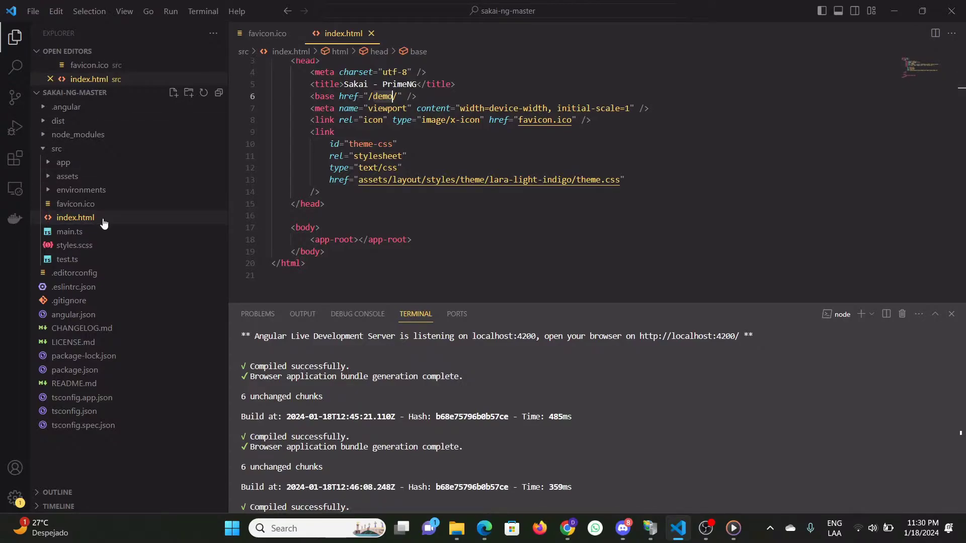
pyautogui.click(76, 221)
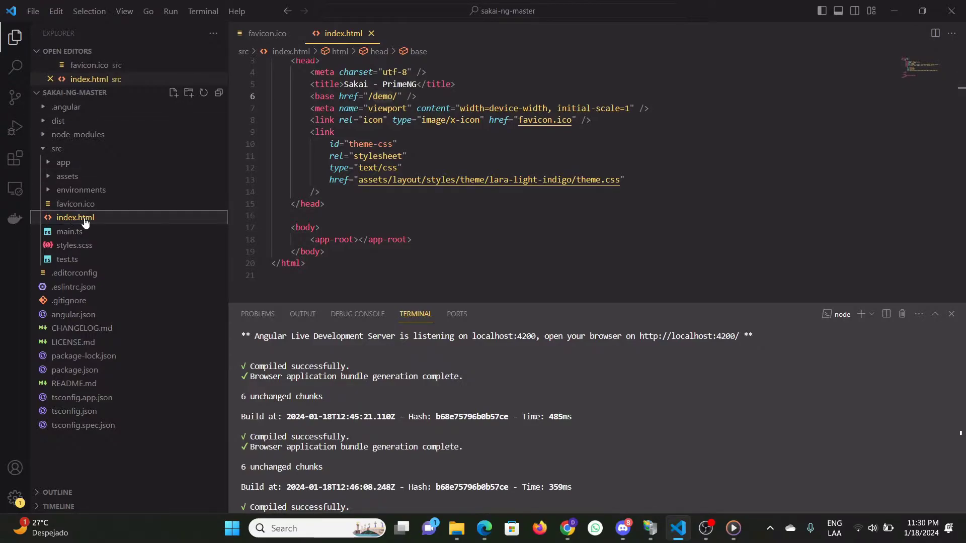
pyautogui.click(374, 108)
pyautogui.doubleClick(323, 96)
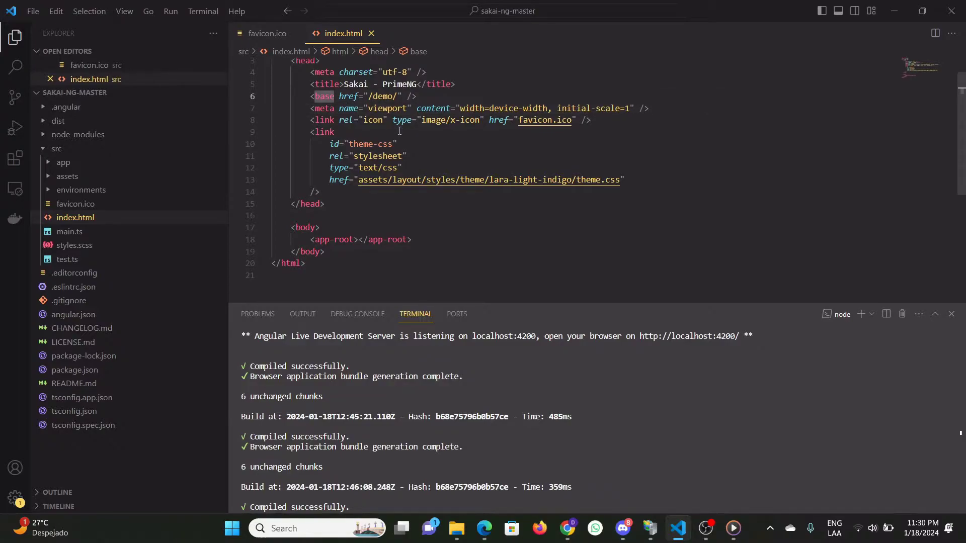
pyautogui.doubleClick(325, 95)
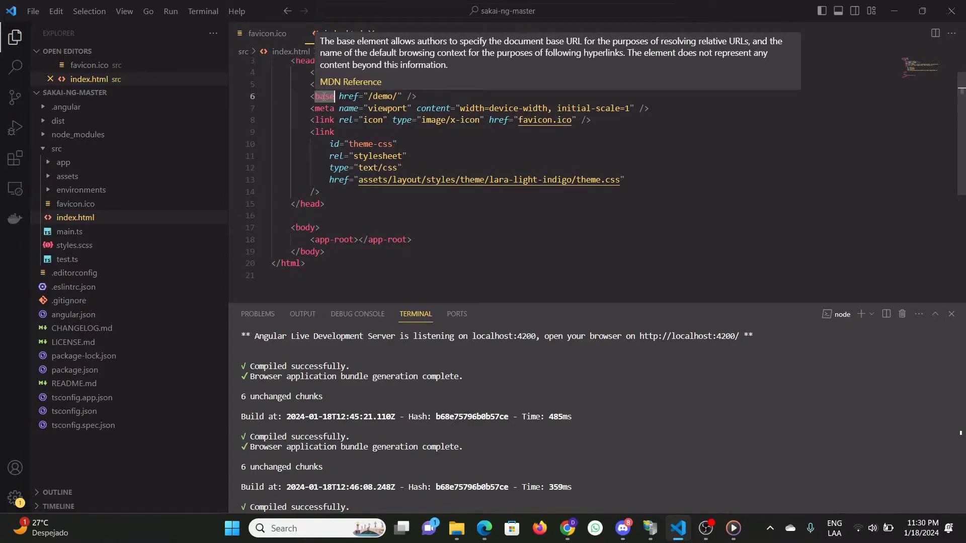
pyautogui.click(394, 96)
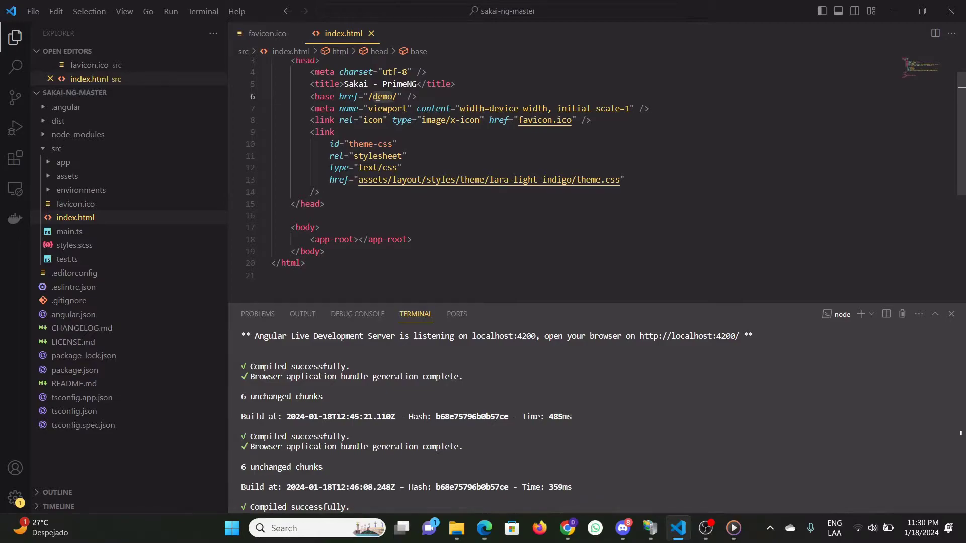
# - Load the app at localhost:4200/demo/, which fails with 404 errors
pyautogui.click(568, 528)
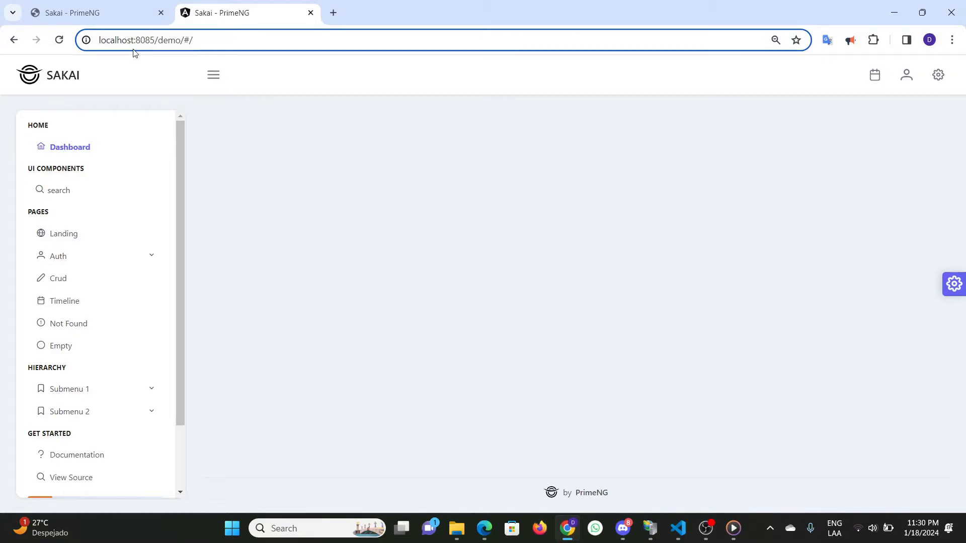
pyautogui.click(104, 12)
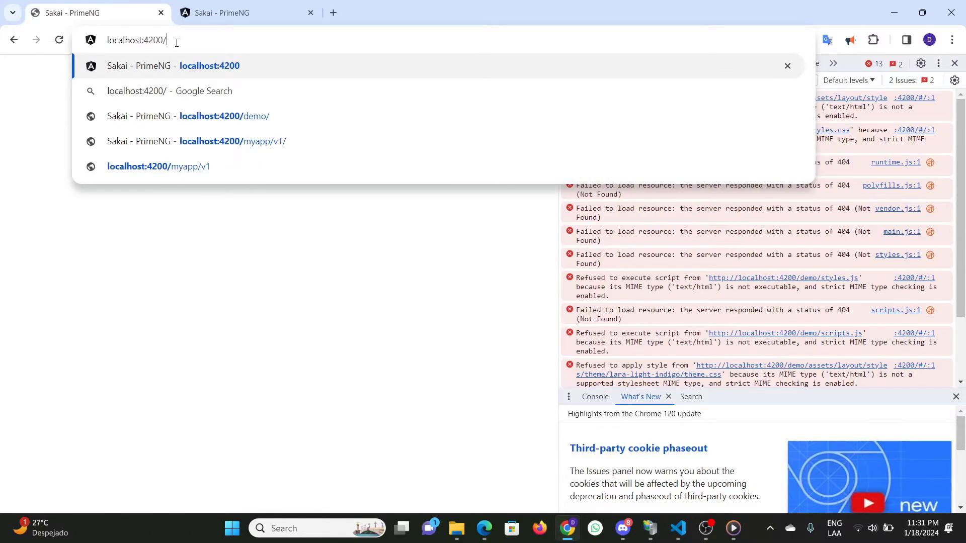
pyautogui.write('de')
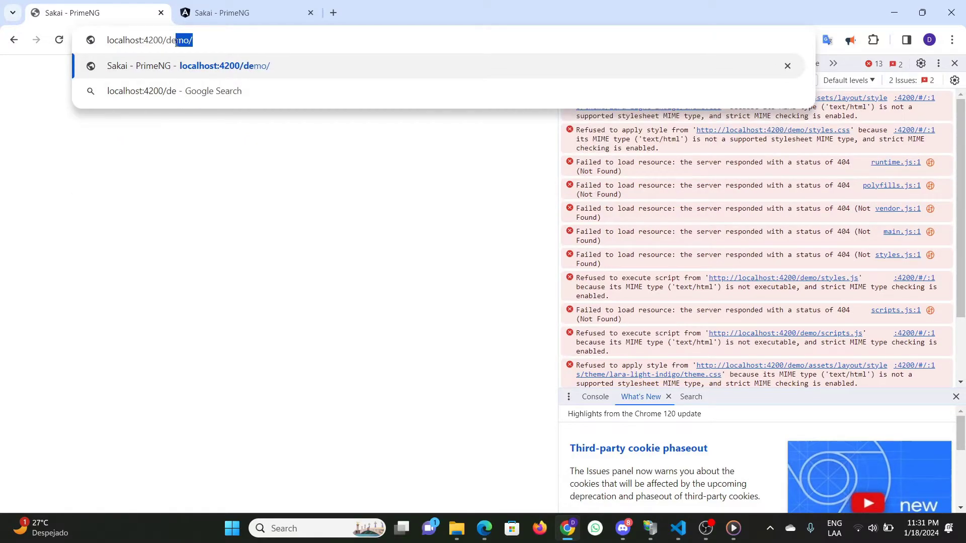
pyautogui.write('mo/')
pyautogui.press('Return')
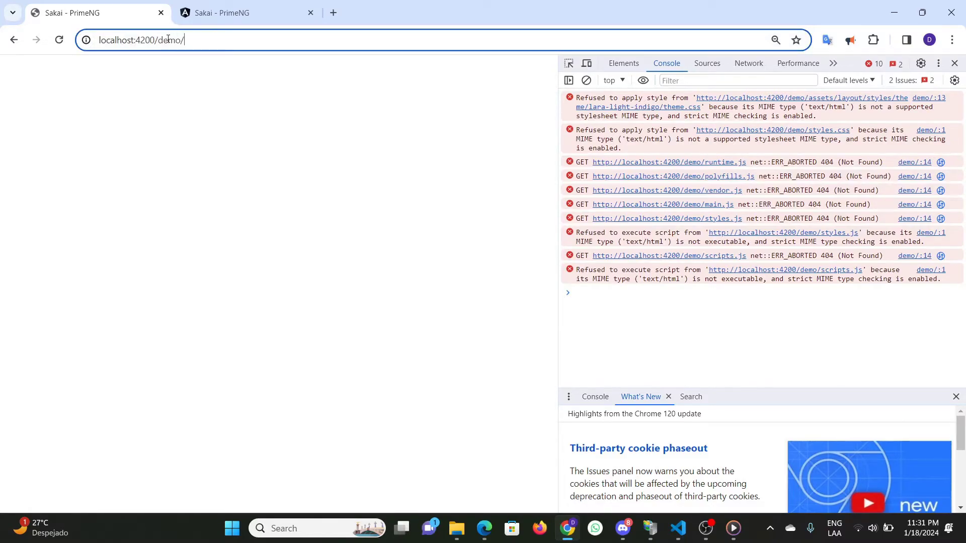
# - Remove demo/ from the address and load plain localhost:4200, which also returns 404s
pyautogui.moveTo(159, 40); pyautogui.dragTo(189, 41)
pyautogui.click(678, 526)
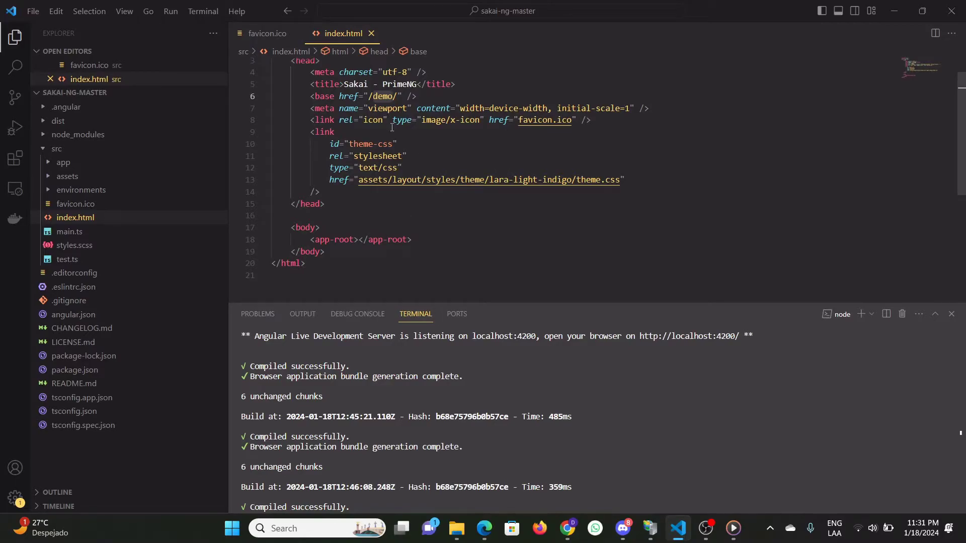
pyautogui.click(569, 528)
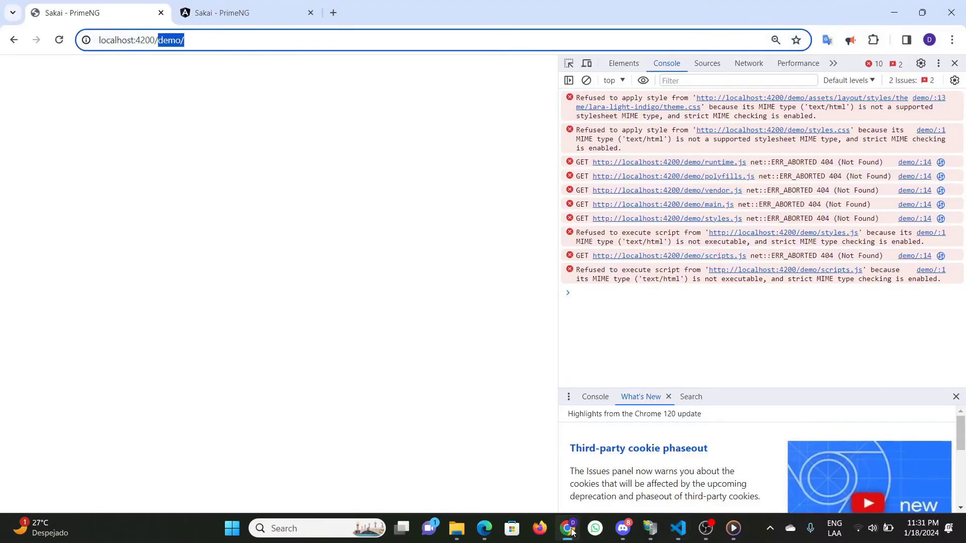
pyautogui.click(188, 40)
pyautogui.moveTo(158, 41); pyautogui.dragTo(186, 40)
pyautogui.press('BackSpace')
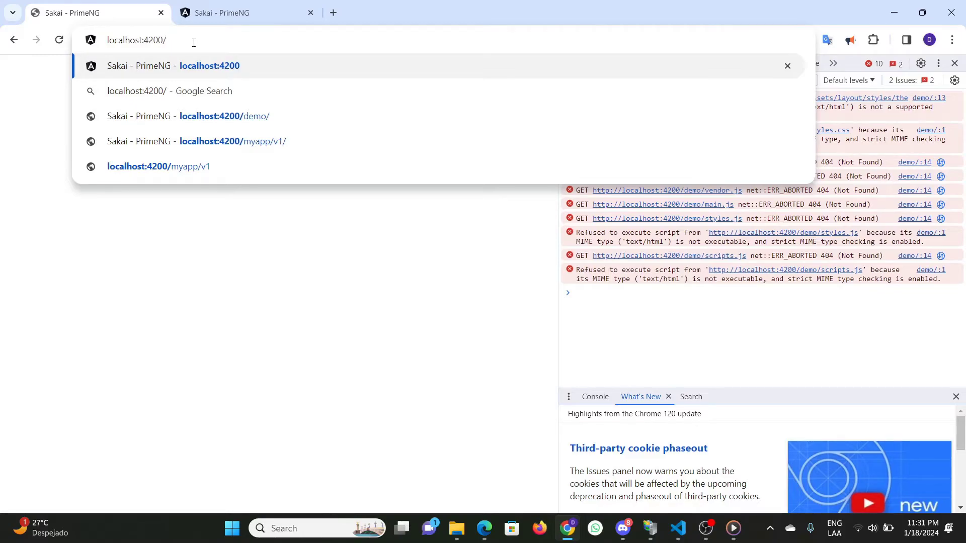
pyautogui.press('Return')
pyautogui.click(193, 42)
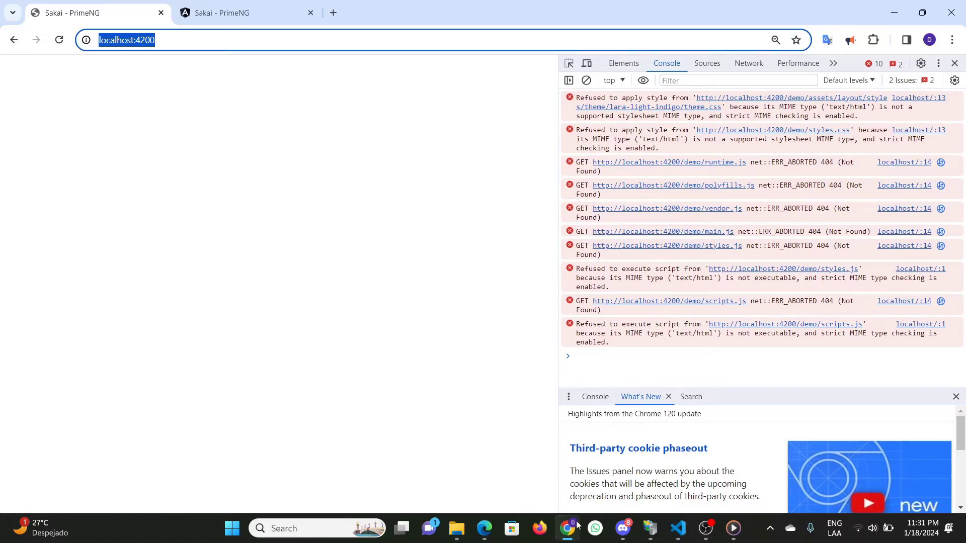
# - Change the index.html base href from "/demo/" to "/", save, and return to Chrome
pyautogui.click(679, 529)
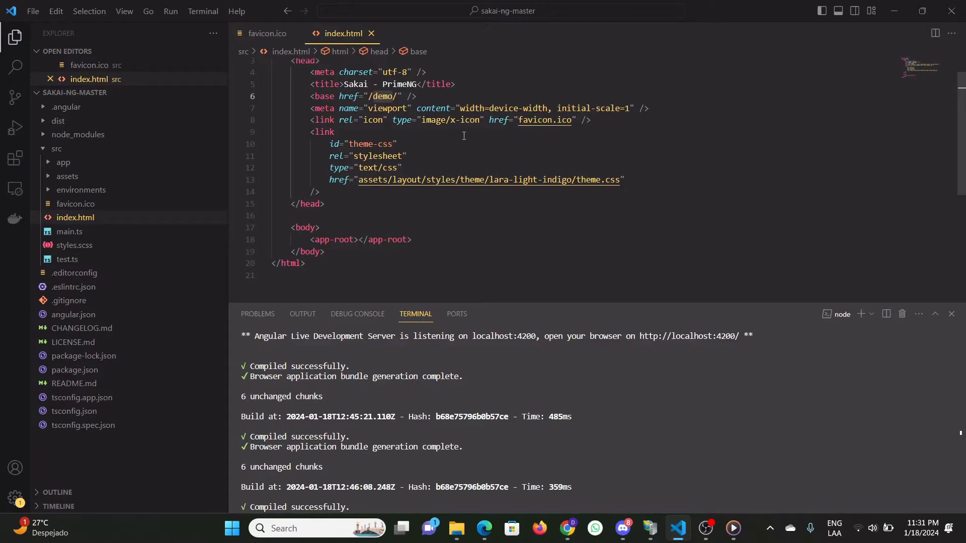
pyautogui.press('BackSpace')
pyautogui.press('BackSpace')
pyautogui.press('BackSpace')
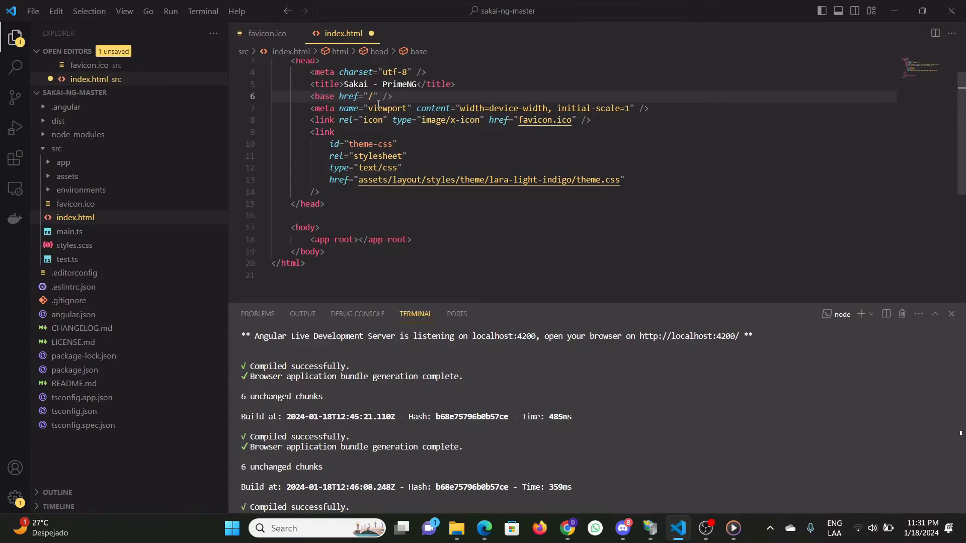
pyautogui.moveTo(374, 120)
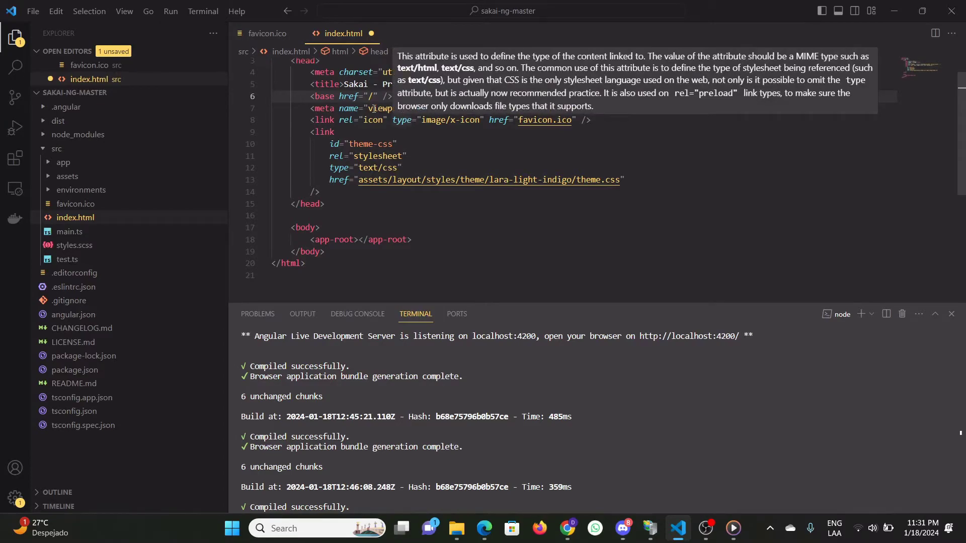
pyautogui.click(371, 109)
pyautogui.hotkey('ctrl', 's')
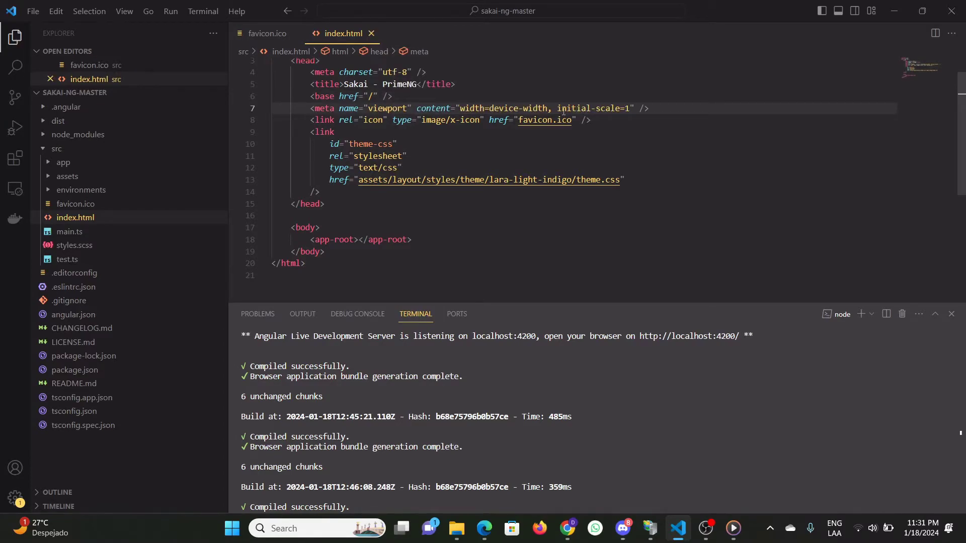
pyautogui.click(567, 528)
# - Reload localhost:4200 to show the Sakai dashboard with its sidebar, and close DevTools
pyautogui.click(174, 41)
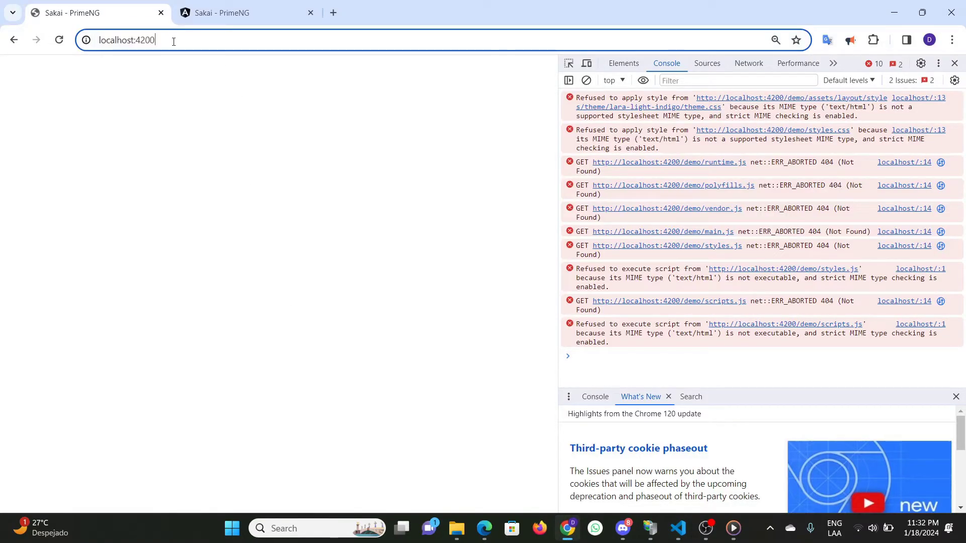
pyautogui.press('Return')
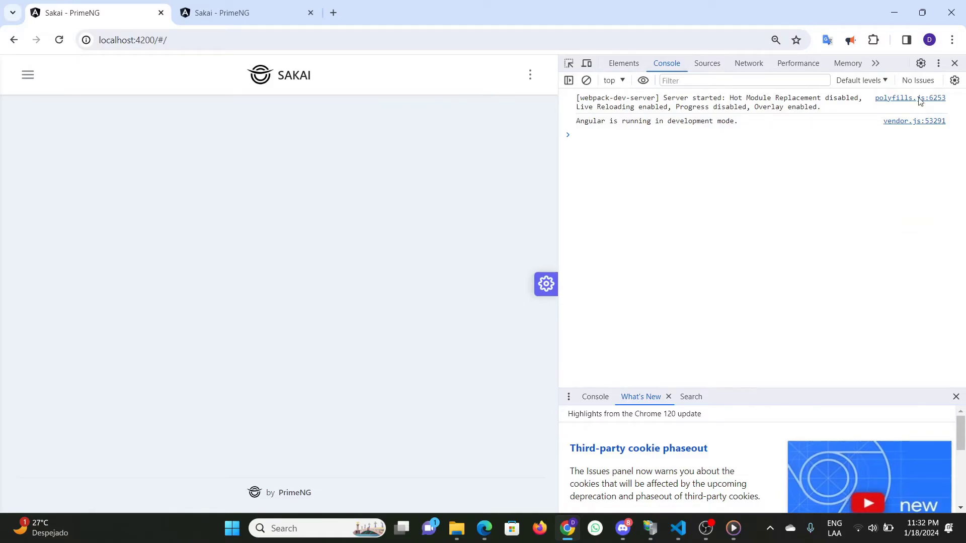
pyautogui.click(955, 63)
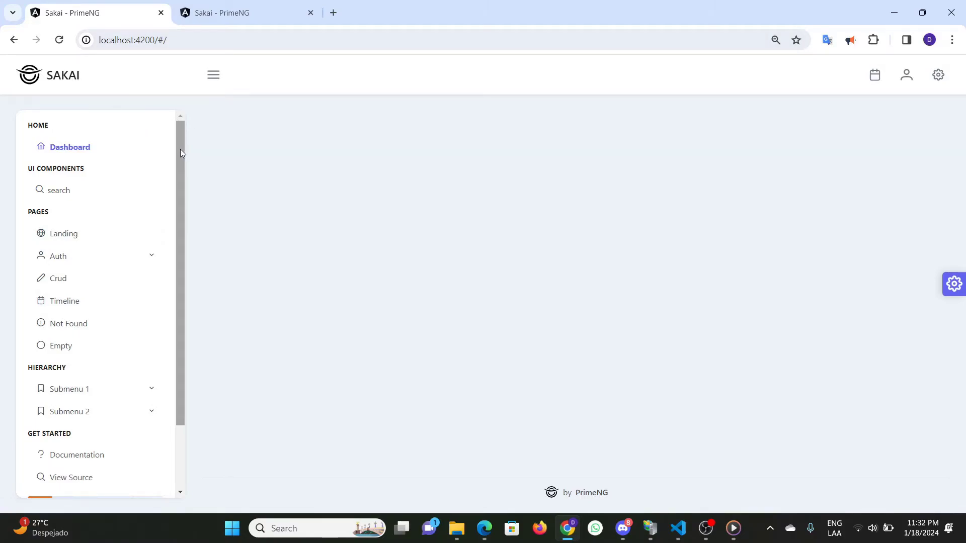
pyautogui.moveTo(181, 149); pyautogui.dragTo(180, 141)
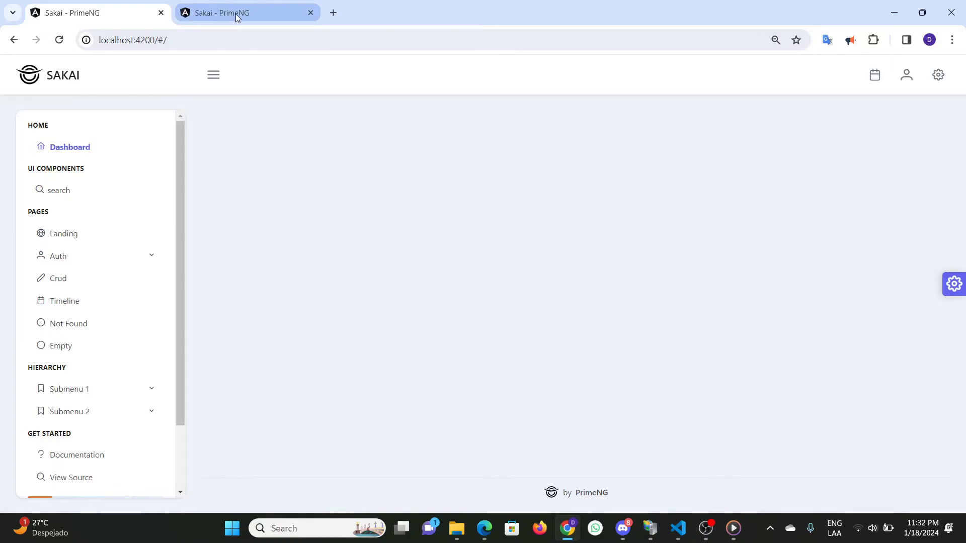
pyautogui.moveTo(234, 12)
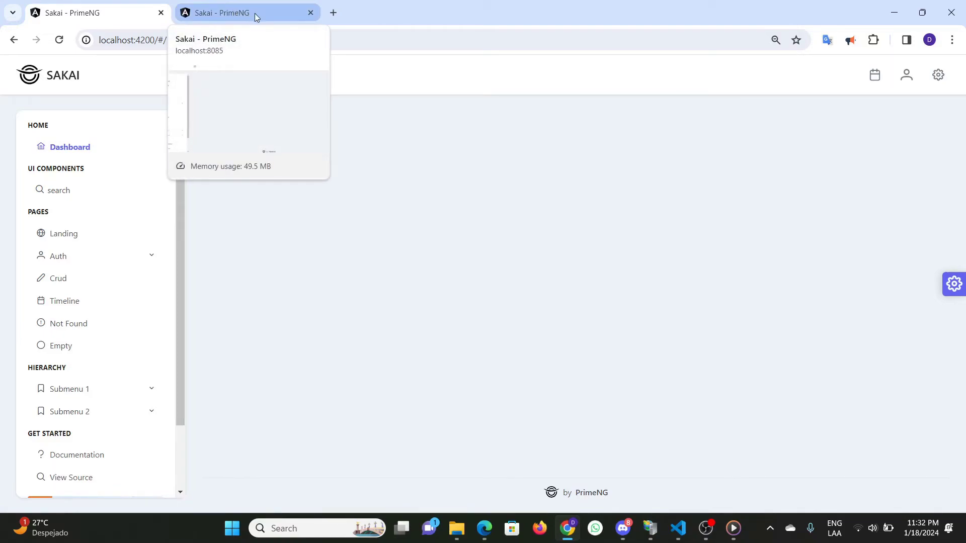
pyautogui.rightClick(335, 138)
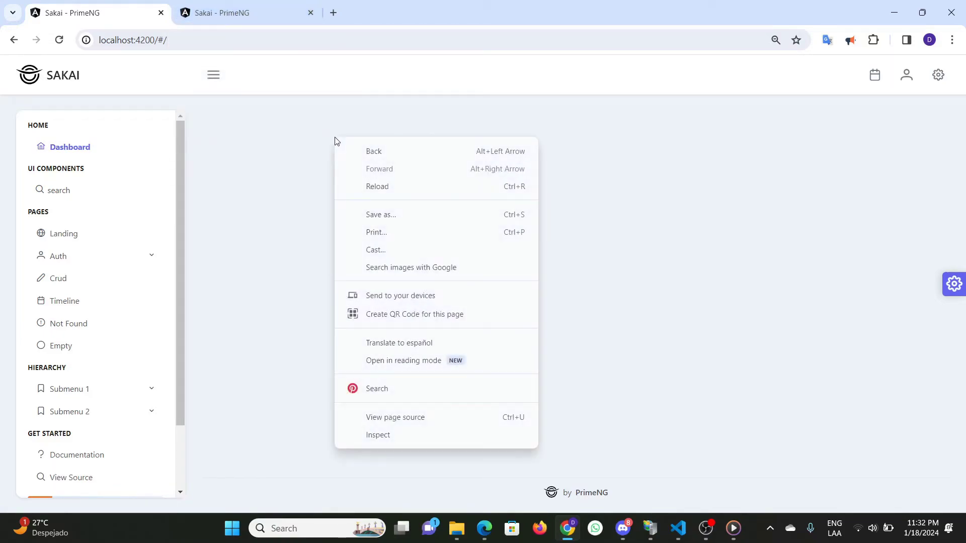
pyautogui.click(220, 157)
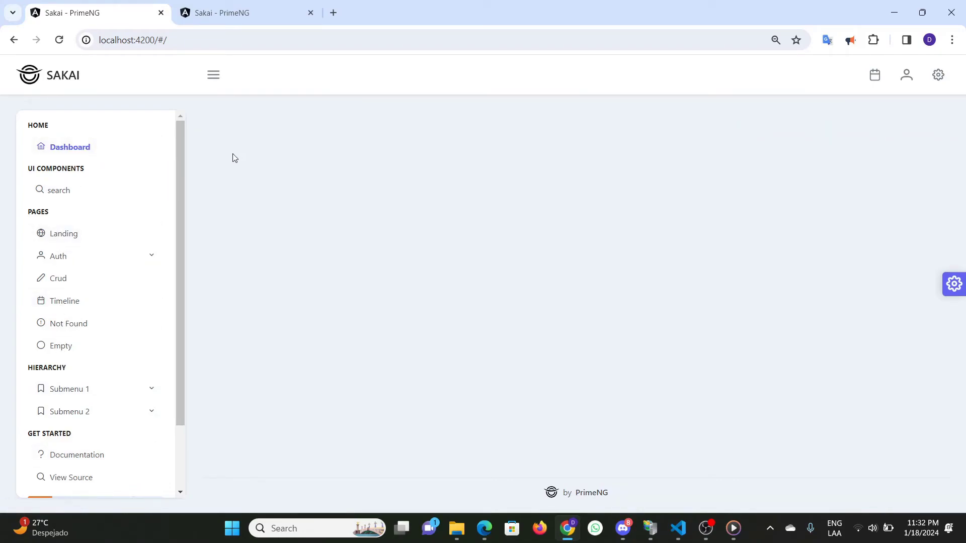
# - Select the text after the 4200 port in the localhost:4200 address
pyautogui.click(146, 39)
pyautogui.click(155, 41)
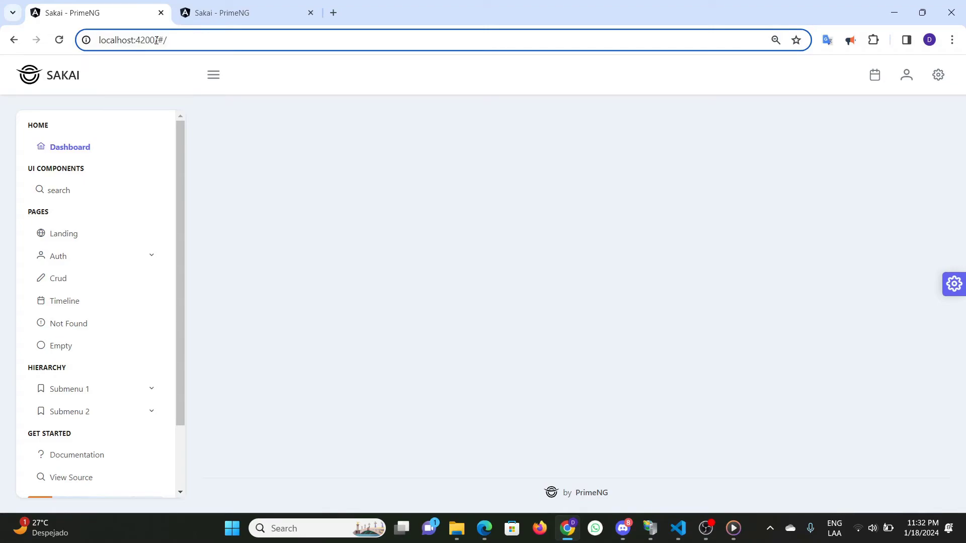
pyautogui.moveTo(155, 40); pyautogui.dragTo(158, 39)
# - On the localhost:8085 Sakai tab, highlight /demo in the address to compare URLs
pyautogui.click(219, 13)
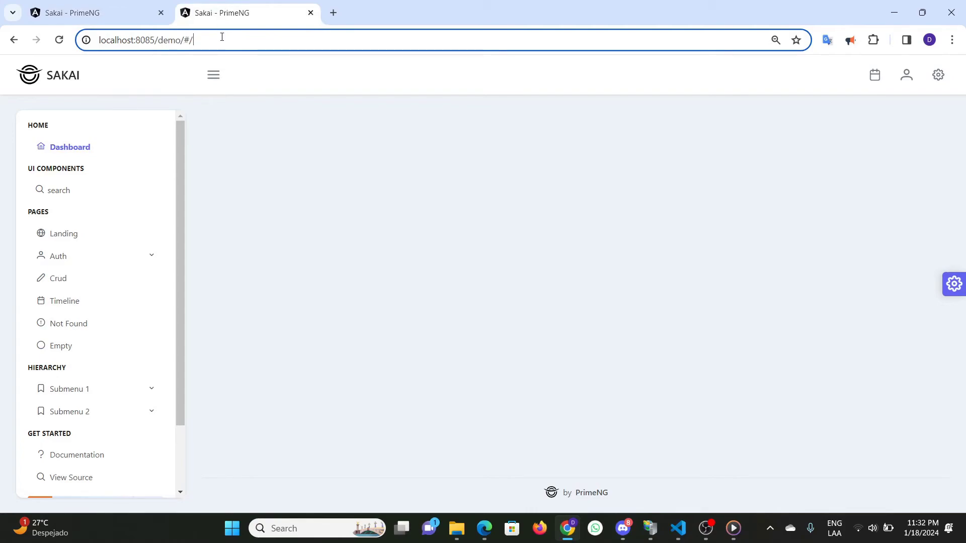
pyautogui.click(187, 40)
pyautogui.click(155, 40)
pyautogui.moveTo(156, 40); pyautogui.dragTo(187, 42)
pyautogui.click(170, 42)
pyautogui.moveTo(155, 41); pyautogui.dragTo(181, 44)
pyautogui.click(202, 40)
# - Return to VS Code and put the cursor on index.html's base href line 6
pyautogui.click(678, 528)
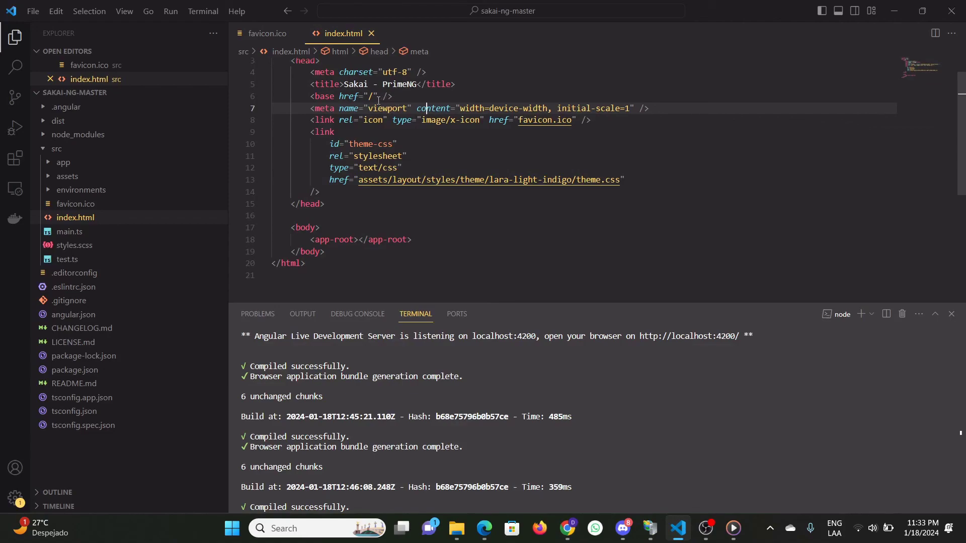
pyautogui.moveTo(434, 108)
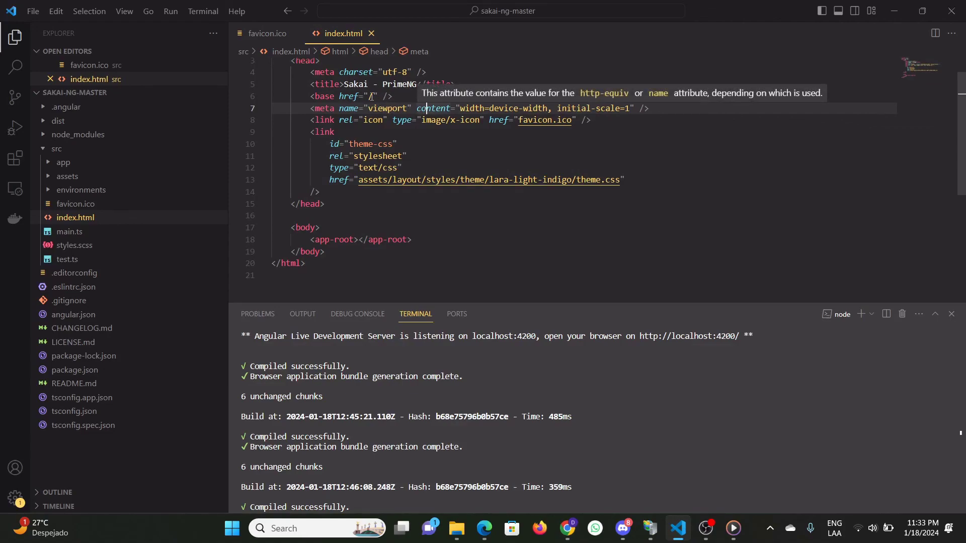
pyautogui.click(374, 96)
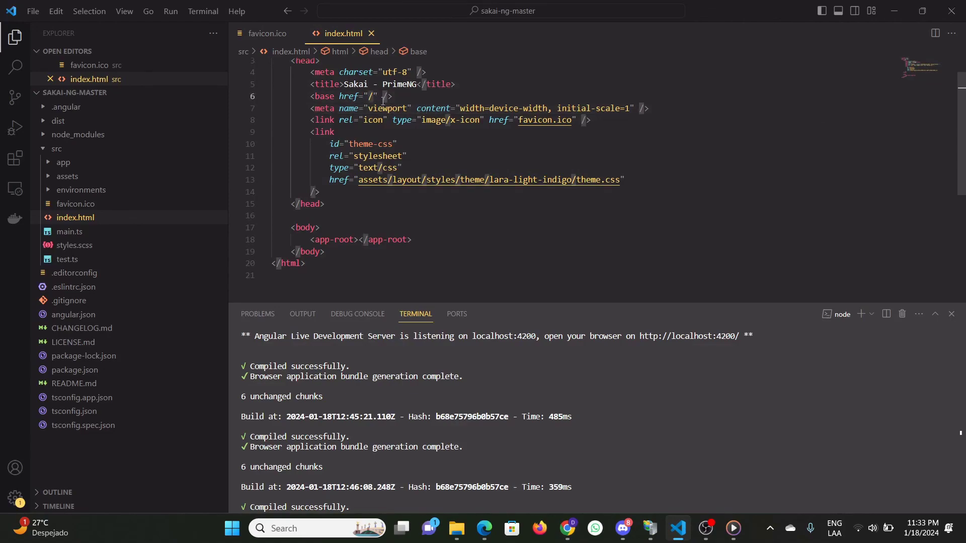